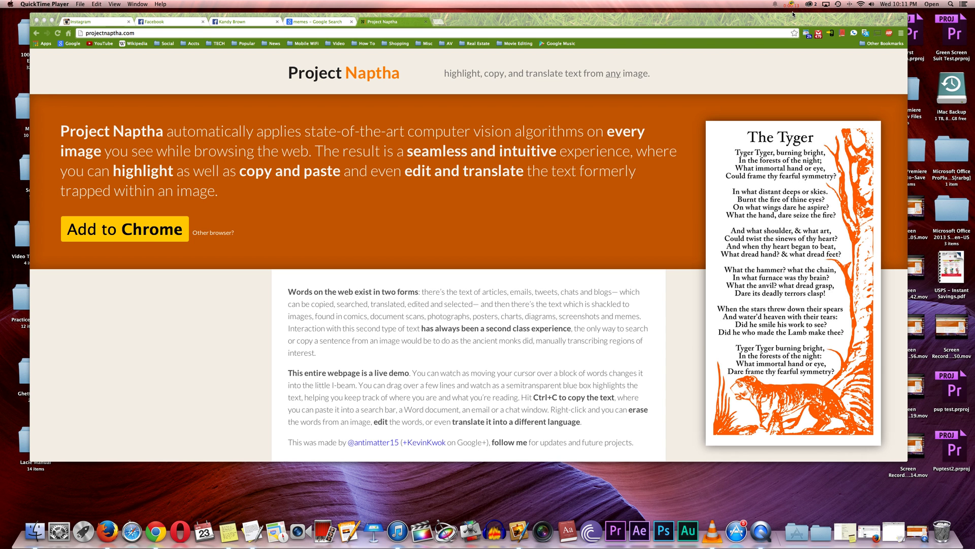
Step: Bring the Chrome window showing the Project Naptha homepage to the front
left_click(793, 19)
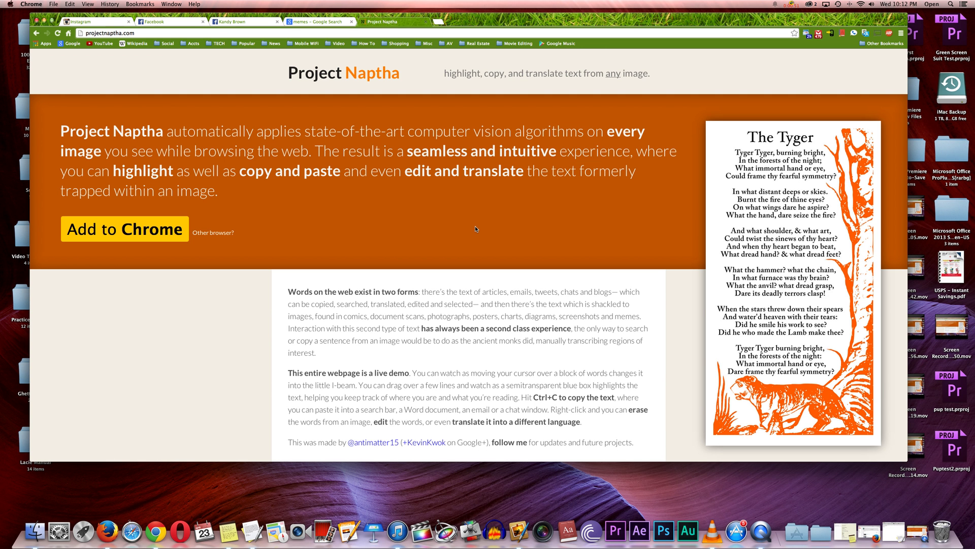
Step: In the 'memes' image results, preview the bearded-man 'Your Best Friend Is Dead' meme and open its moz.com source
left_click(322, 21)
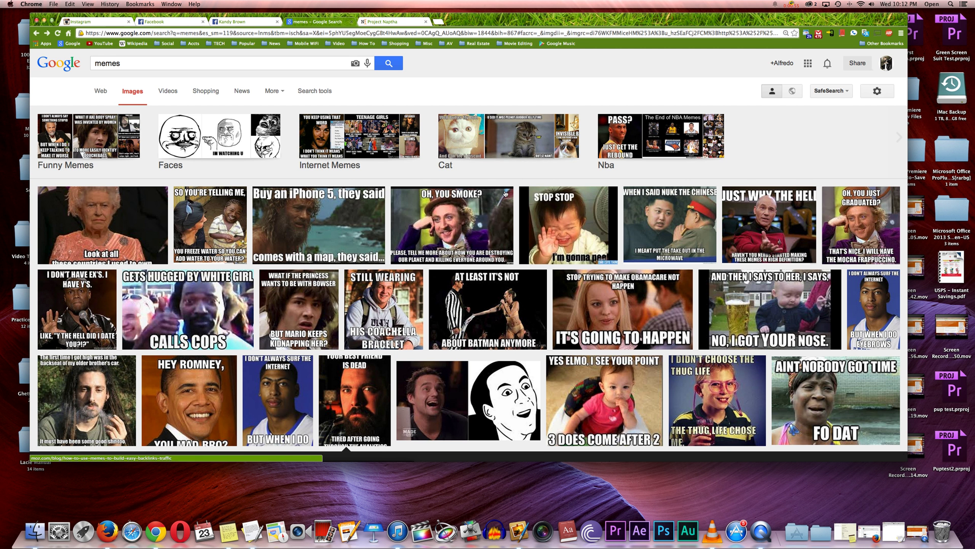
scroll(375, 248, "down", 1)
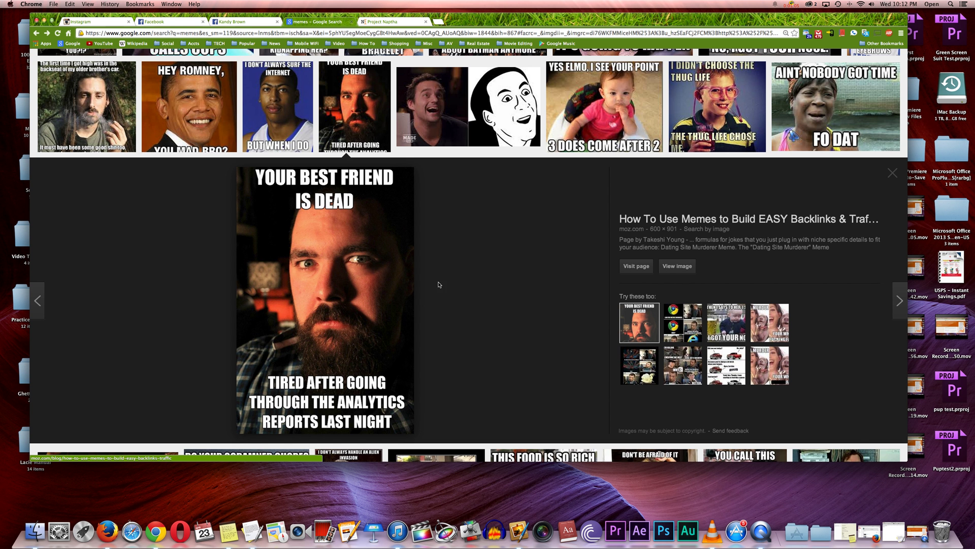
left_click(347, 142)
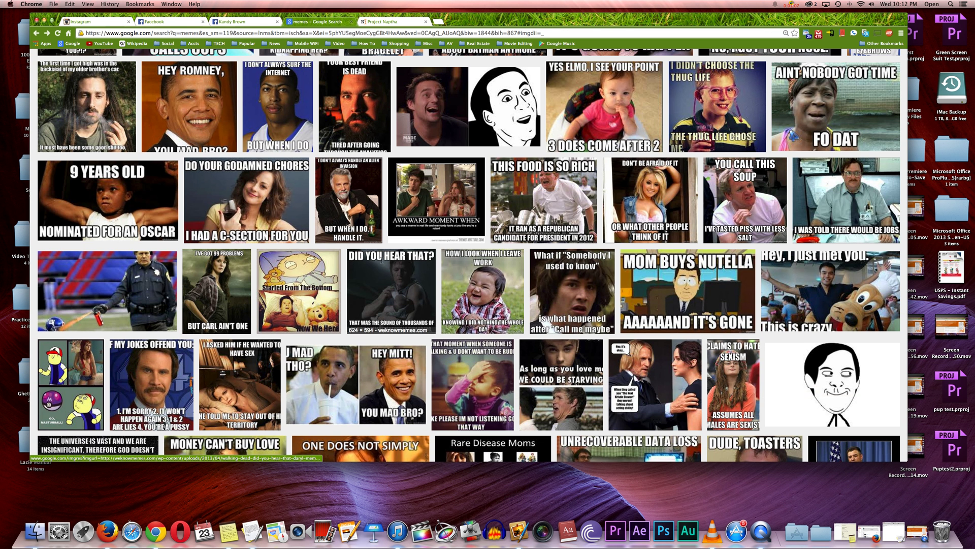
left_click(390, 147)
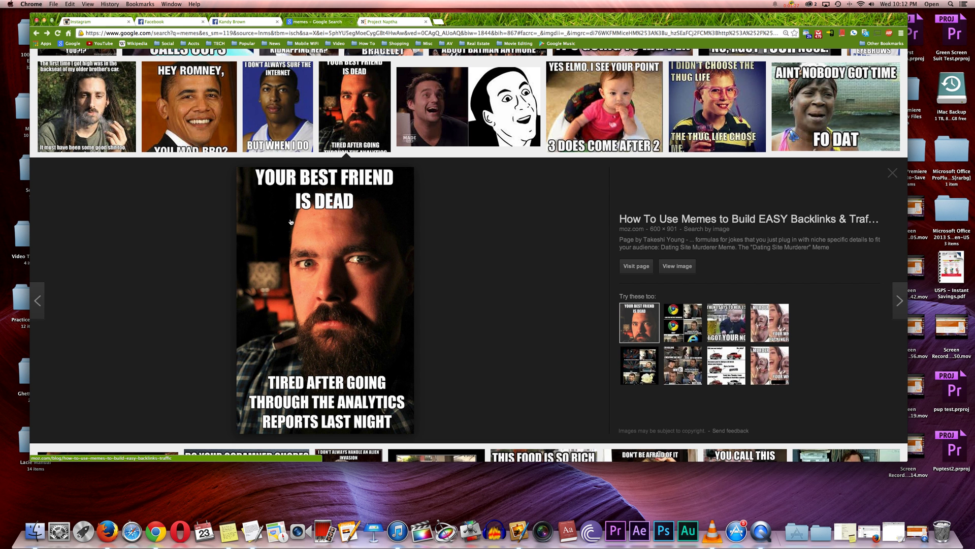
left_click_drag(254, 180, 212, 201)
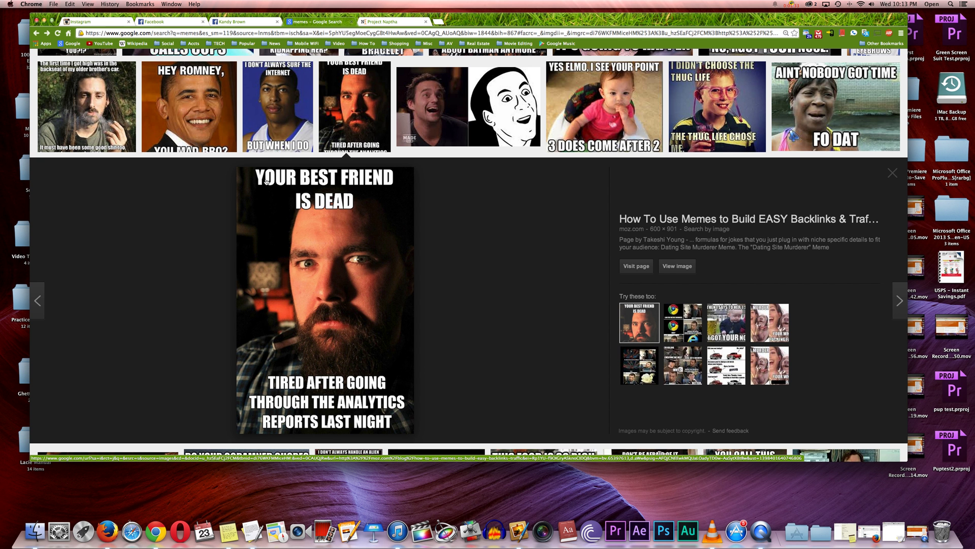
left_click(293, 264)
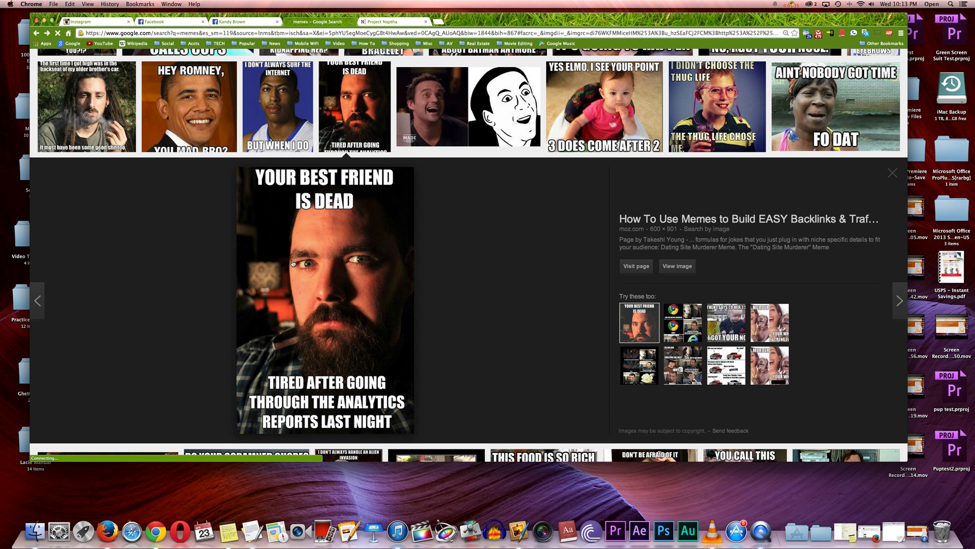
Step: Scroll to the meme and copy its 'YOUR BEST FRIEND IS DEAD' caption as text with Project Naptha
scroll(137, 316, "down", 15)
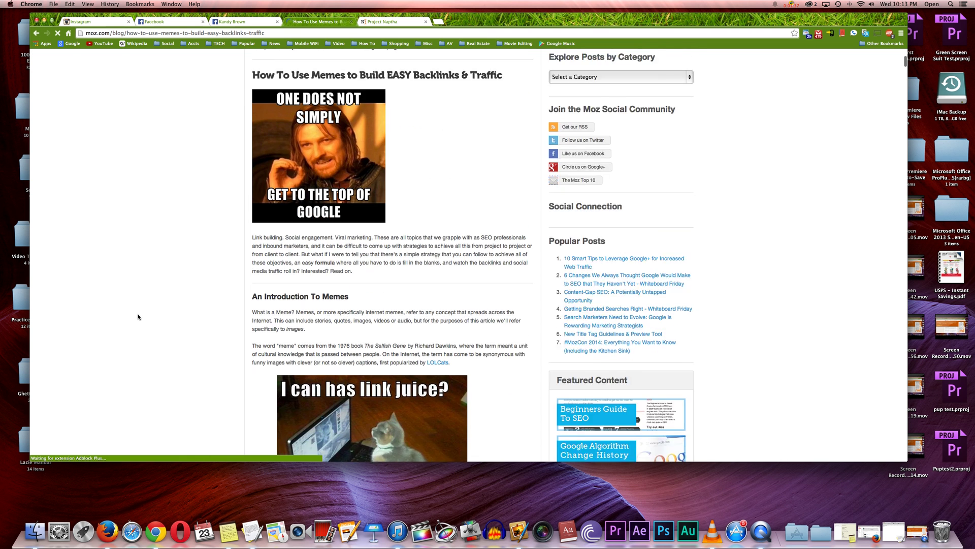
scroll(139, 316, "down", 15)
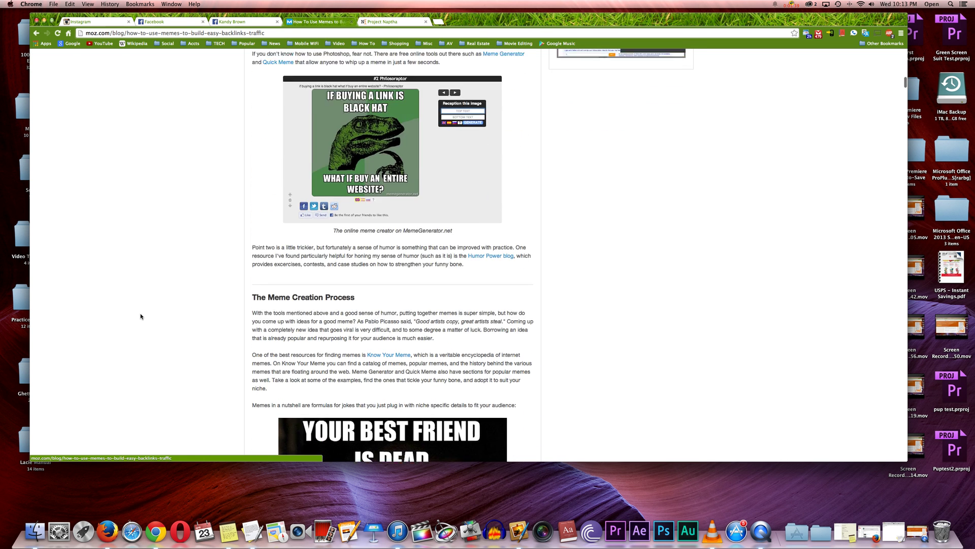
scroll(141, 316, "down", 1)
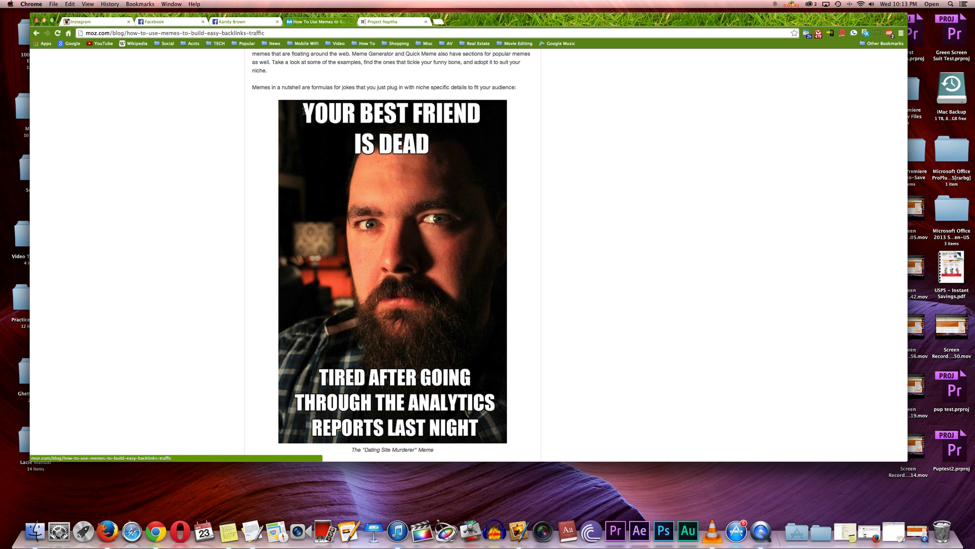
left_click_drag(304, 110, 474, 134)
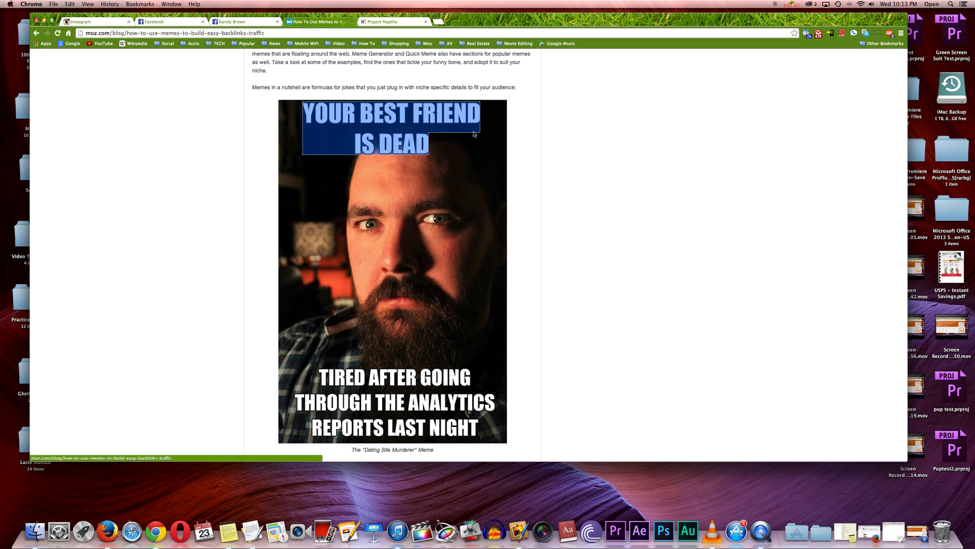
right_click(408, 127)
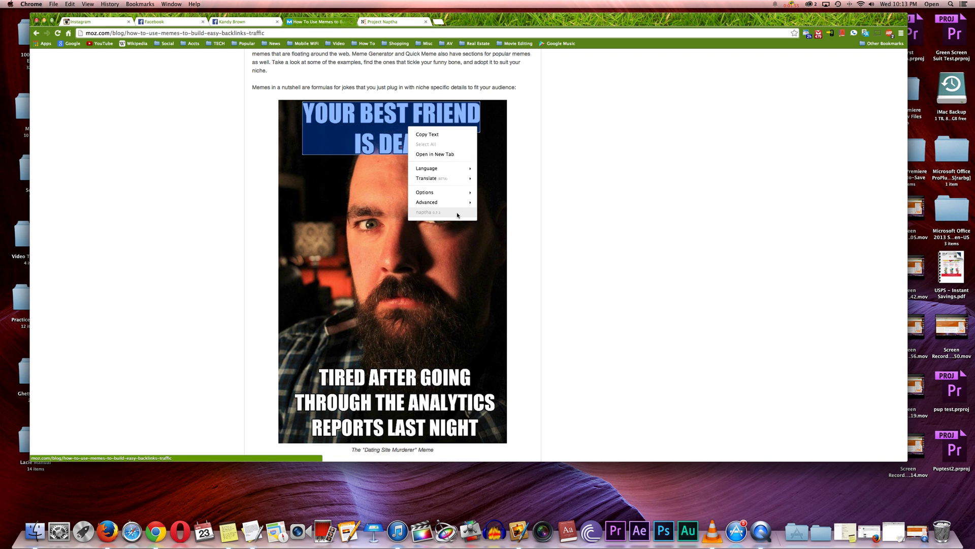
left_click(448, 135)
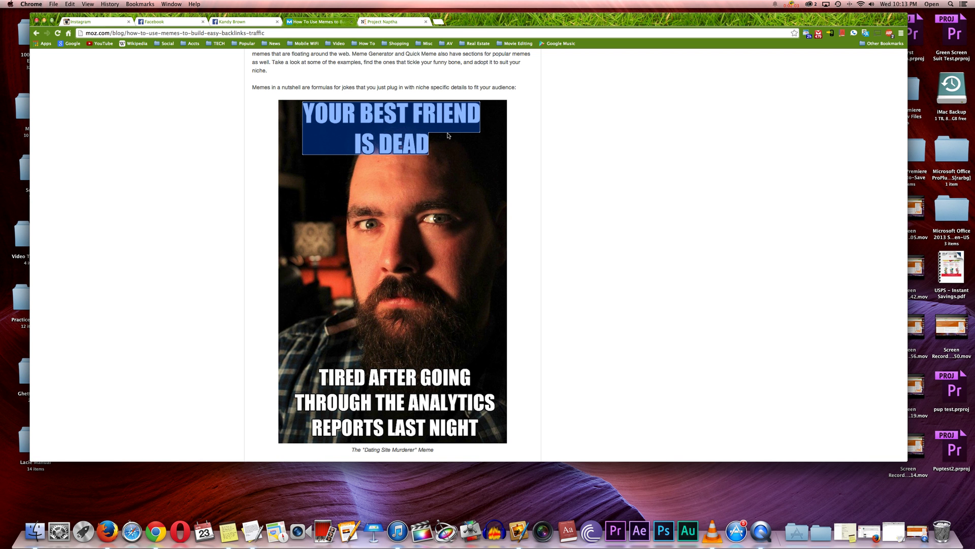
Step: Paste the copied caption into a new TextEdit document, then minimize TextEdit
left_click(251, 514)
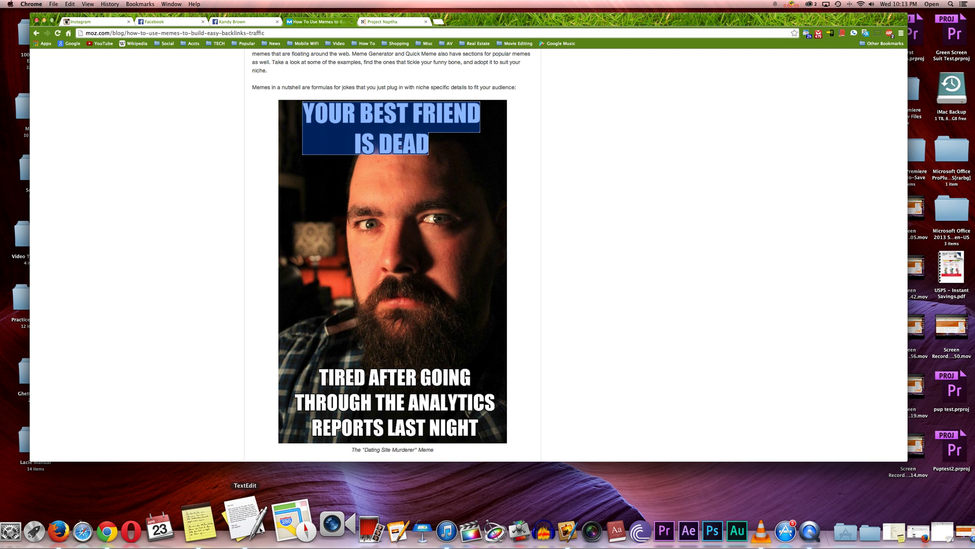
key("super+v")
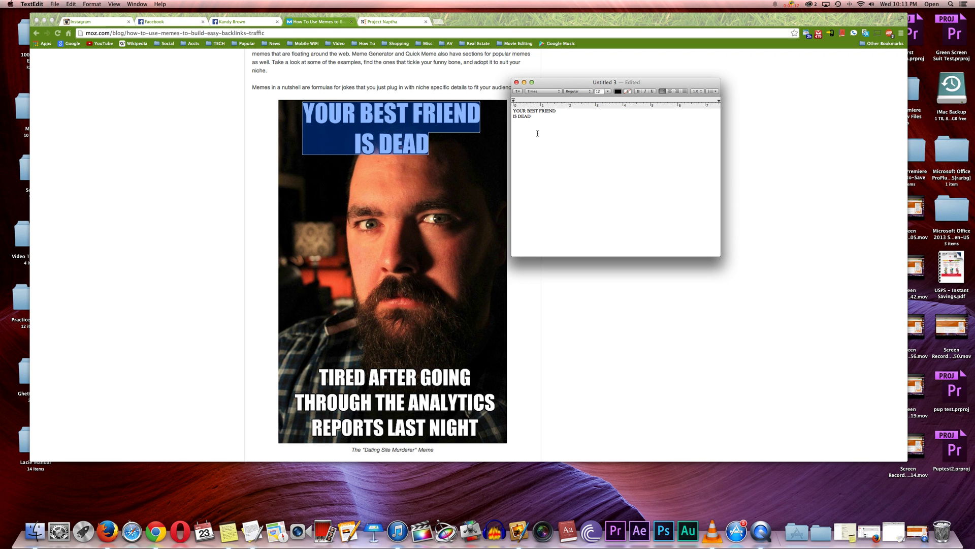
left_click(525, 82)
Step: Select all text in the 'Dating Site Murderer' meme, erase it via Translate > Erase Text, then go to Facebook
right_click(385, 136)
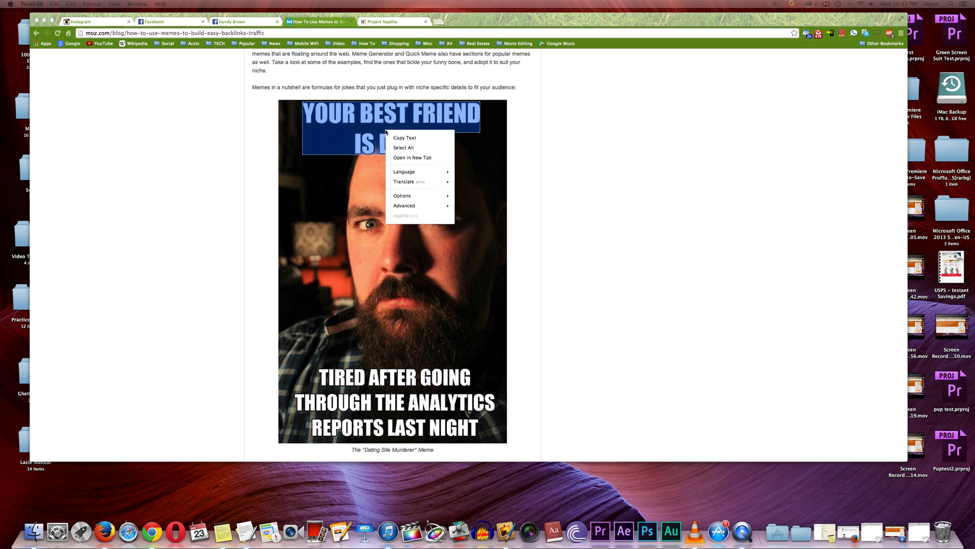
left_click(410, 148)
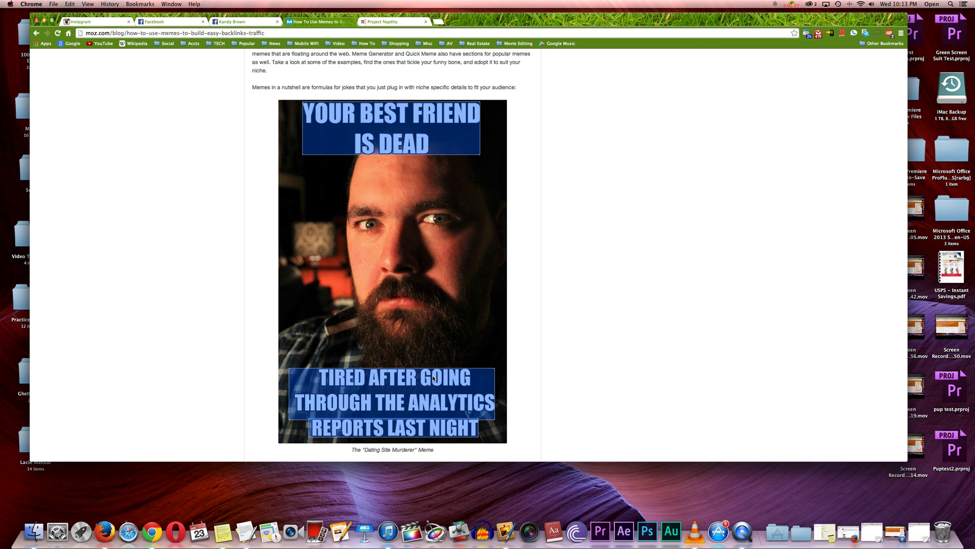
right_click(388, 136)
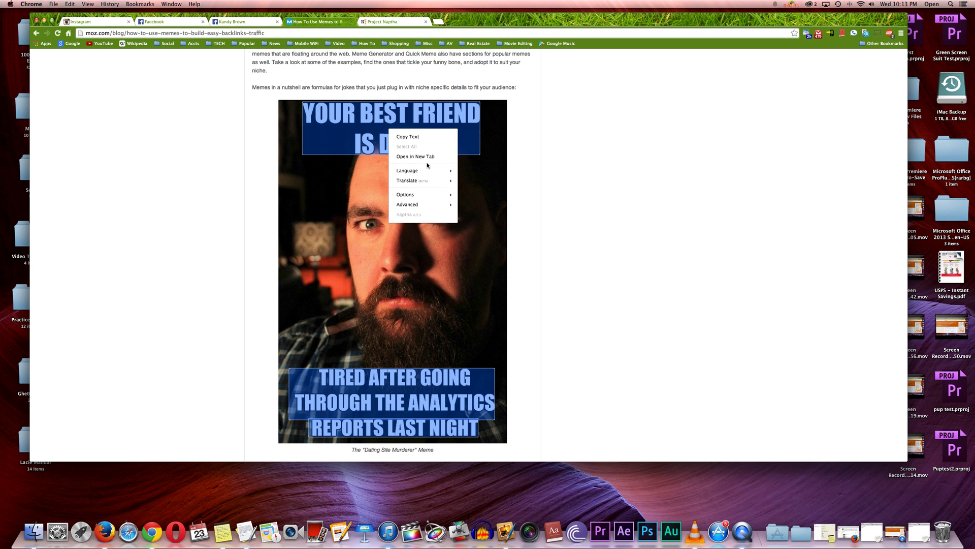
mouse_move(428, 172)
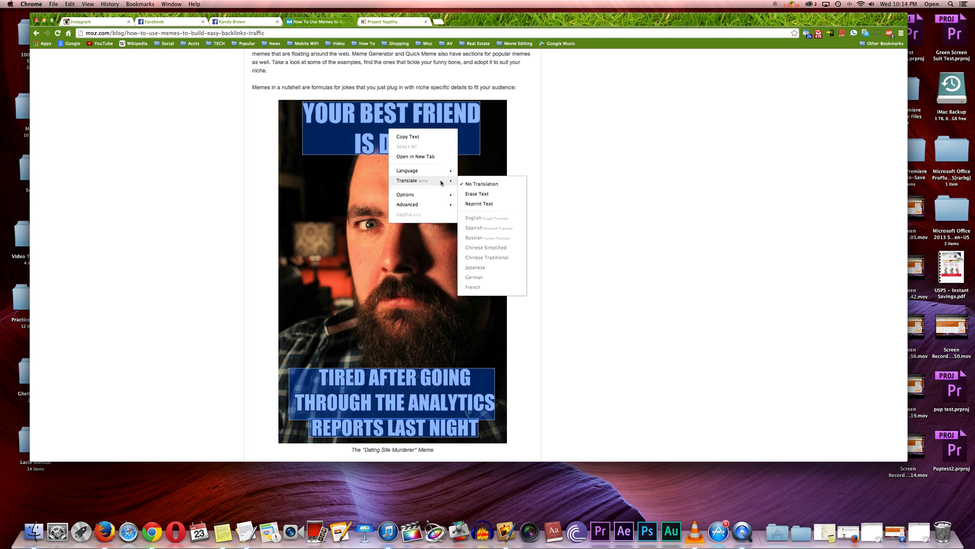
left_click(472, 194)
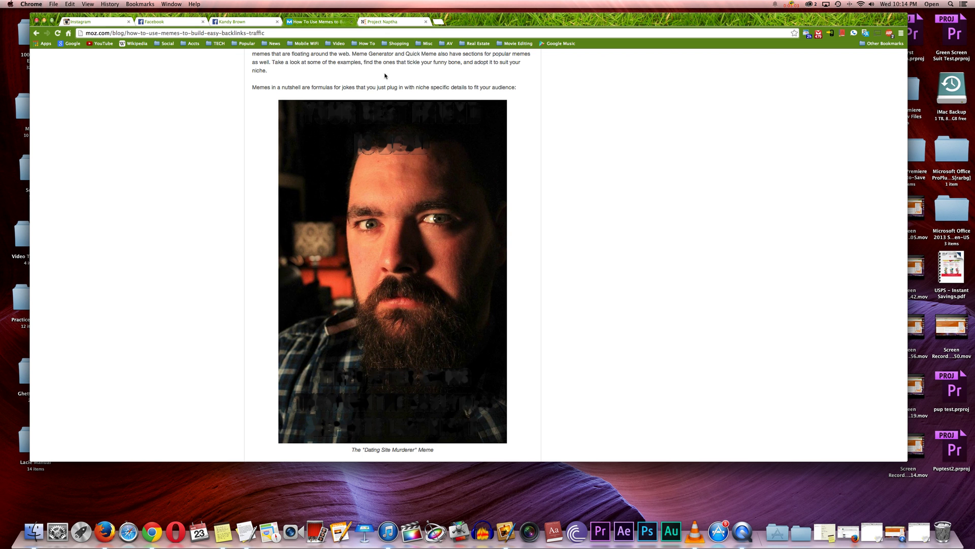
left_click(243, 22)
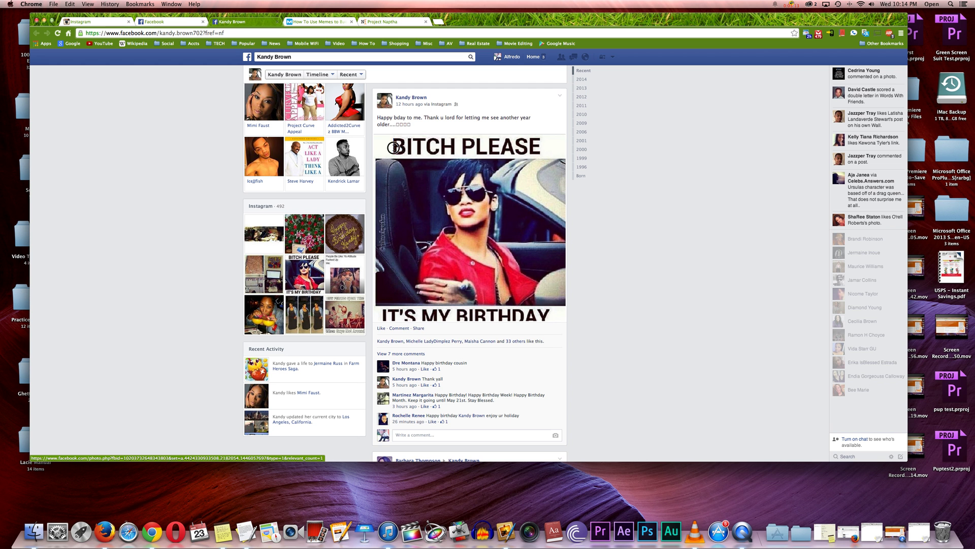
Step: Erase the top 'BITCH PLEASE' caption from the birthday meme photo with Erase Text
left_click_drag(392, 147, 544, 147)
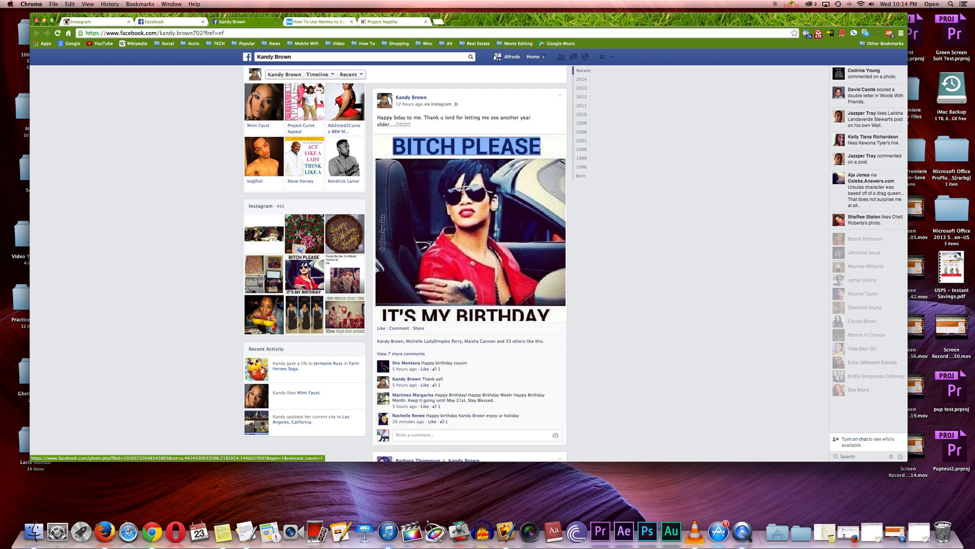
right_click(450, 146)
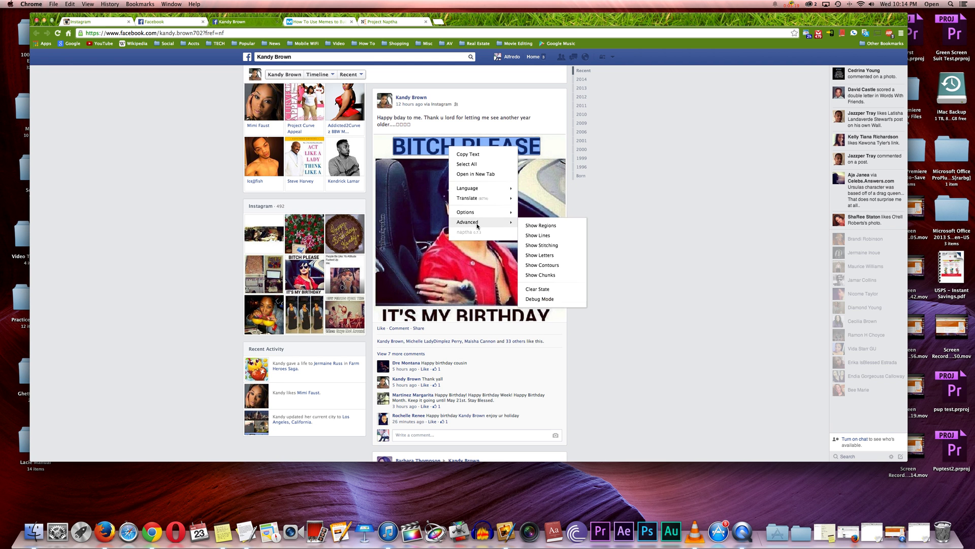
mouse_move(480, 212)
left_click(544, 207)
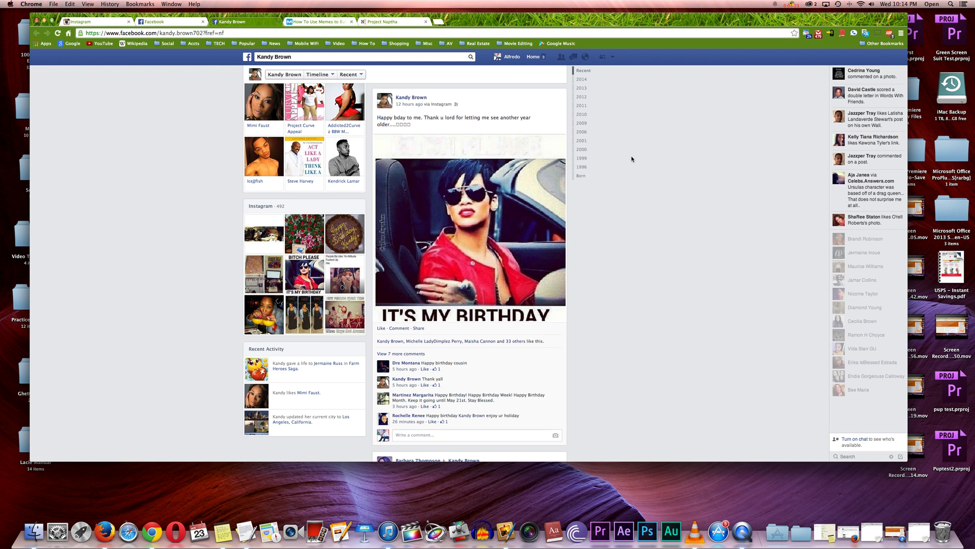
Step: Erase the bottom 'IT'S MY BIRTHDAY' caption from the same photo
left_click_drag(392, 315, 548, 309)
right_click(502, 316)
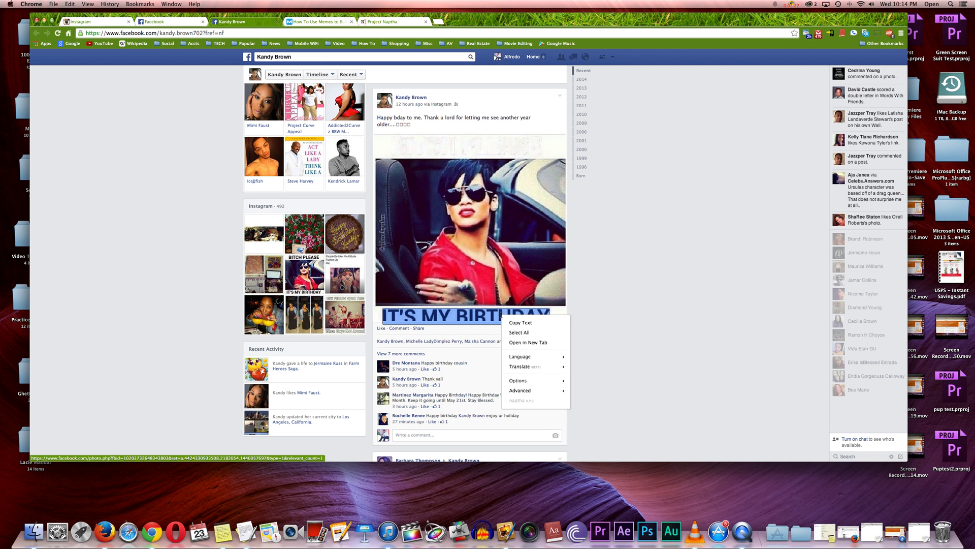
mouse_move(526, 359)
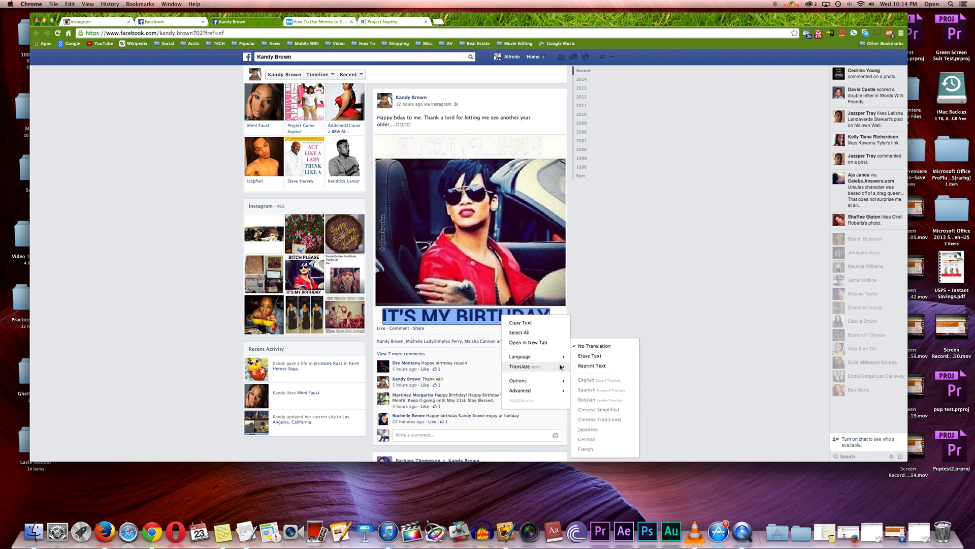
mouse_move(554, 357)
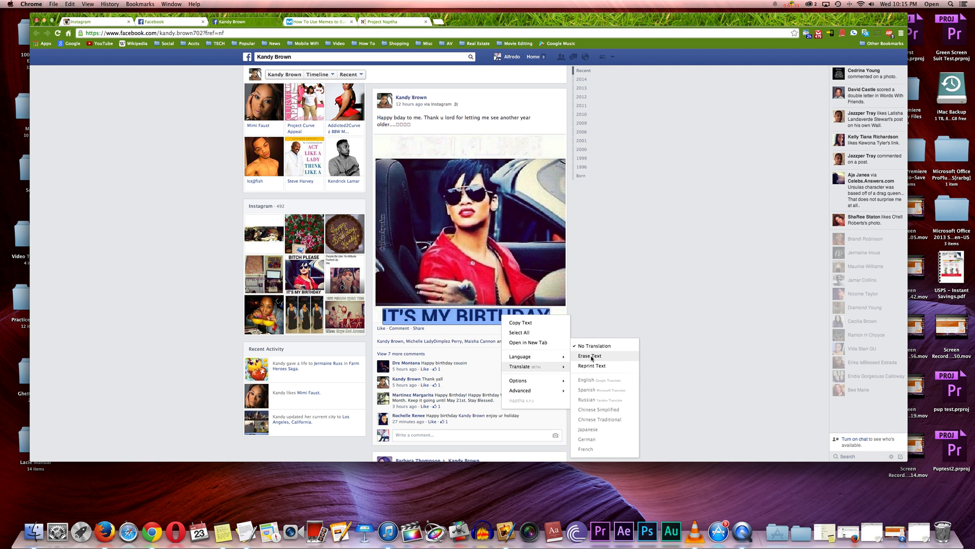
left_click(592, 356)
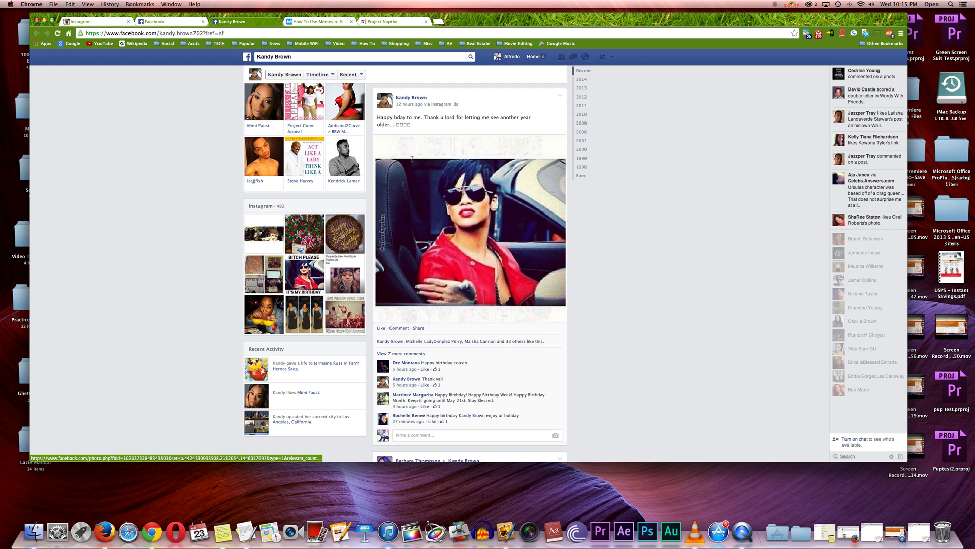
scroll(426, 277, "down", 1)
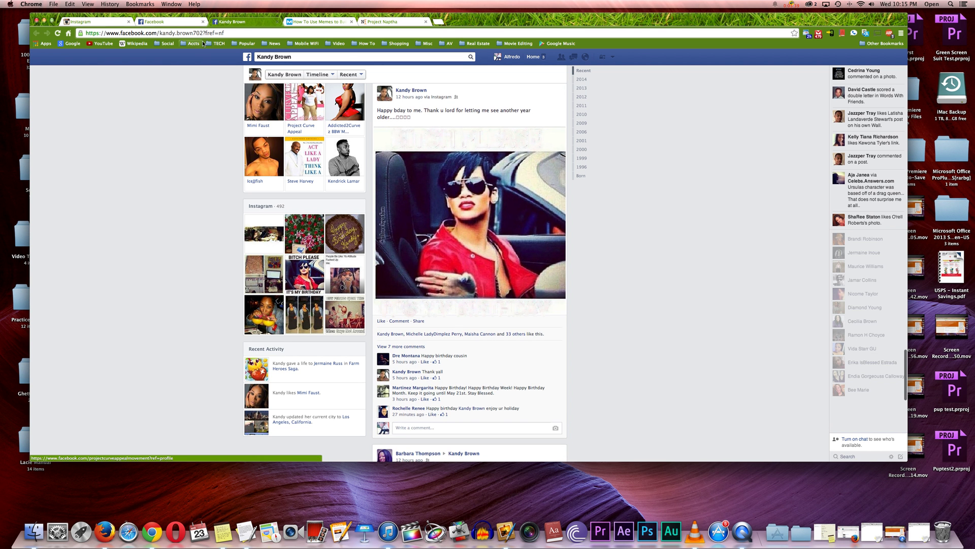
Step: On the Facebook news feed, view the Meet the Browns photo enlarged, close it, then go to Instagram
left_click(172, 23)
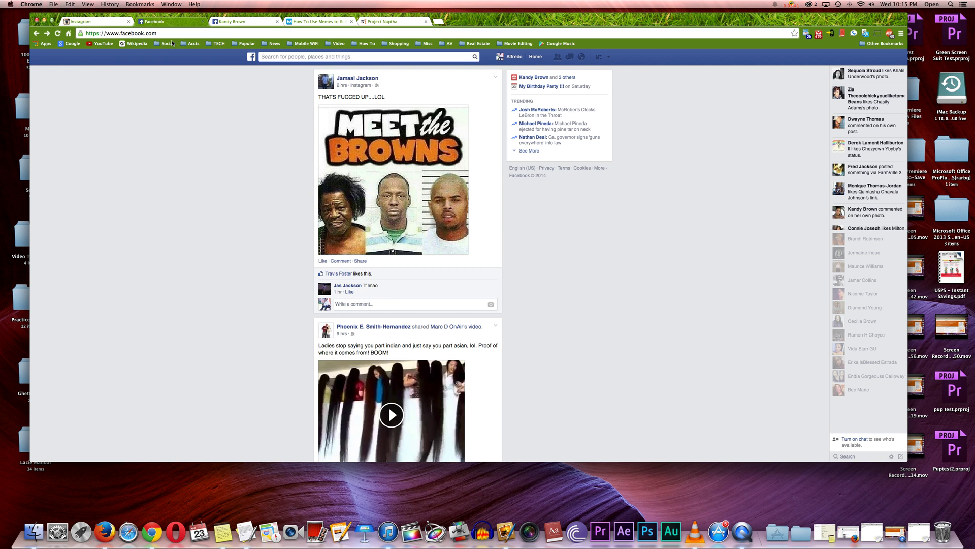
left_click(407, 143)
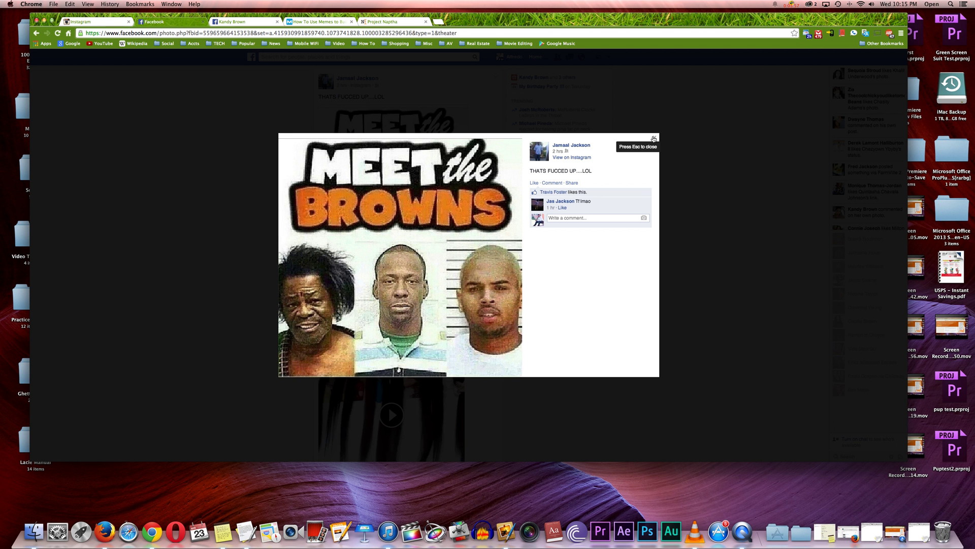
left_click(654, 137)
left_click(94, 21)
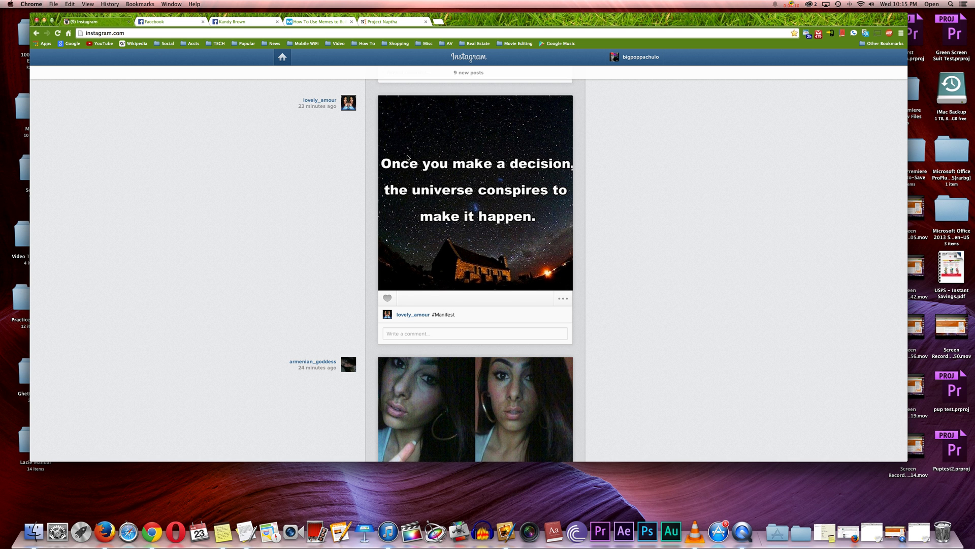
Step: Open the 'Once you make a decision' post from its poster's profile, then return to the Project Naptha tab
left_click(326, 100)
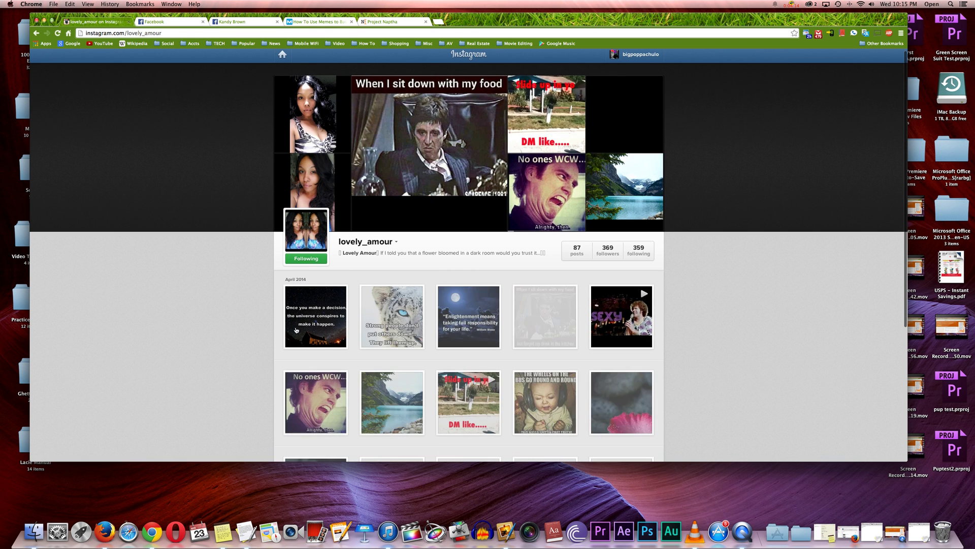
left_click(309, 312)
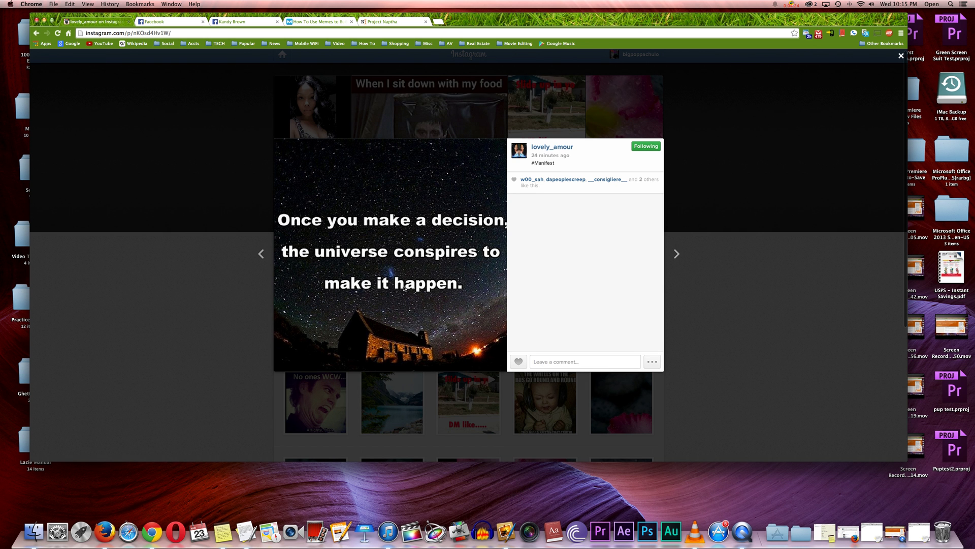
left_click(395, 21)
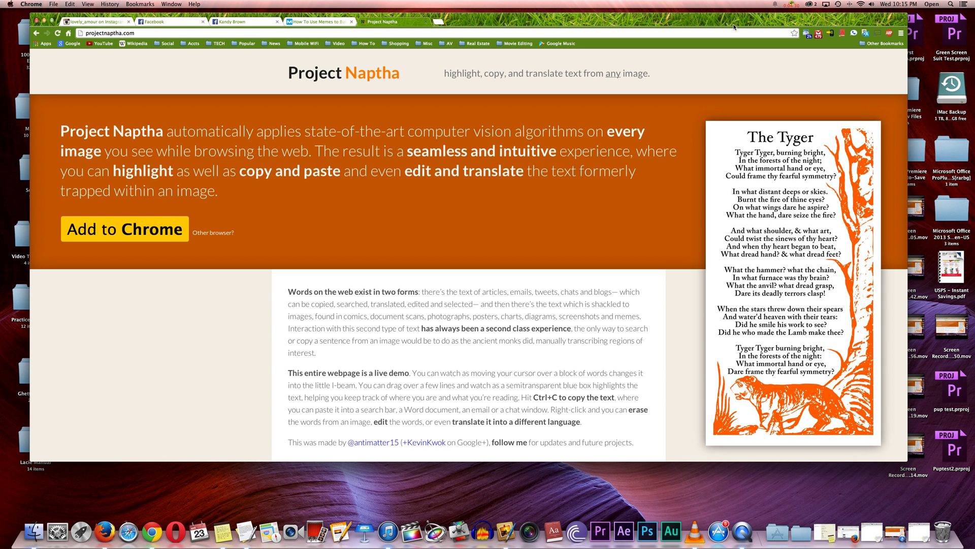
left_click_drag(733, 21, 733, 15)
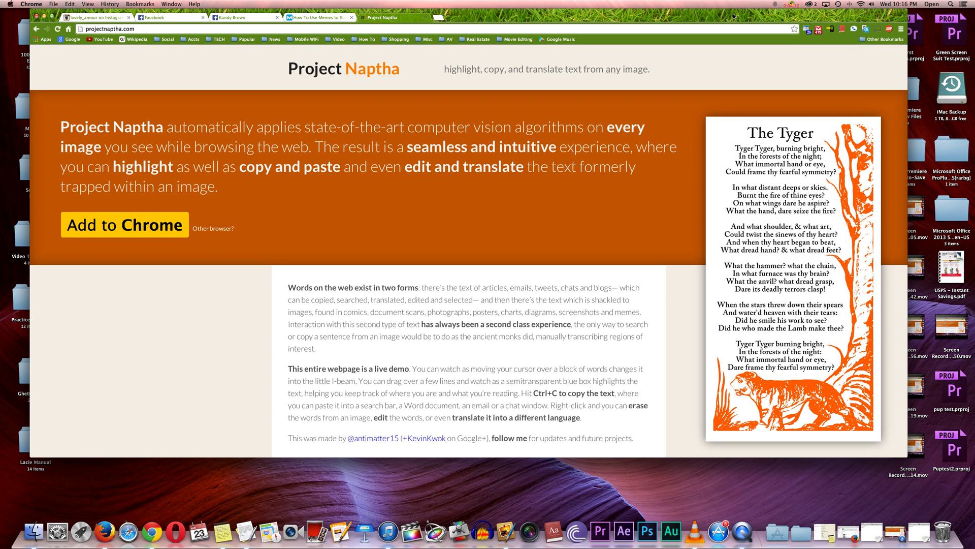